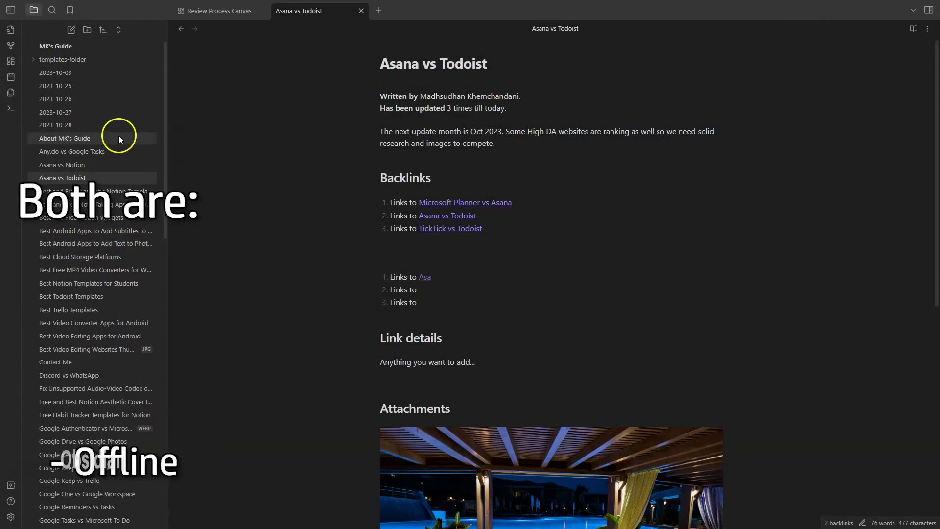
Step: Look over About MK's Guide, open Any.do vs Google Tasks, and expand templates-folder to show backlinks.template
{"action": "left_click", "coordinate": [117, 138]}
{"action": "scroll", "coordinate": [372, 283], "scroll_direction": "down", "scroll_amount": 10}
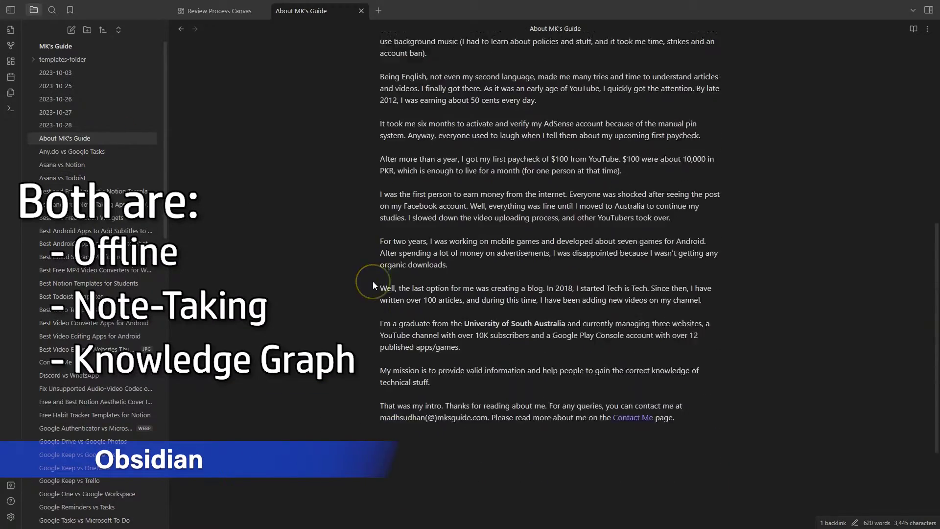
{"action": "scroll", "coordinate": [372, 283], "scroll_direction": "up", "scroll_amount": 7}
{"action": "left_click", "coordinate": [105, 151]}
{"action": "left_click", "coordinate": [426, 221]}
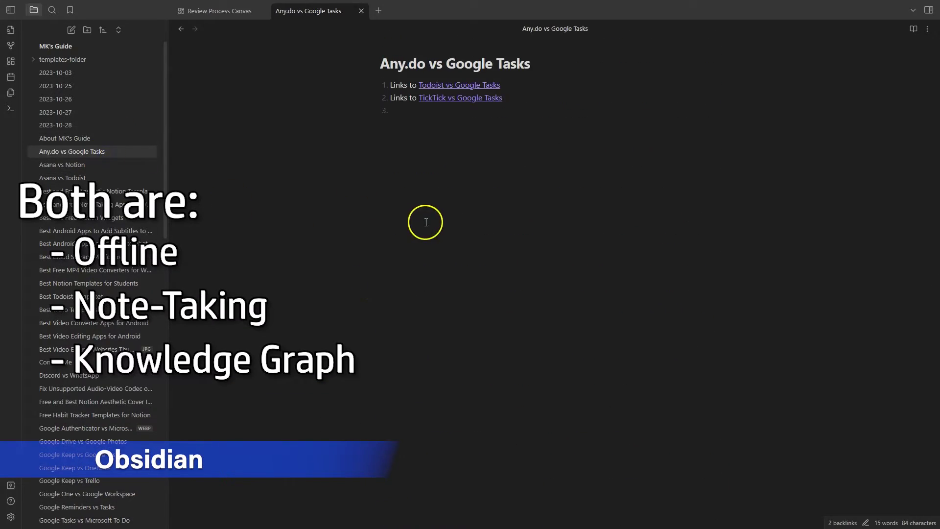
{"action": "left_click", "coordinate": [87, 99]}
{"action": "left_click", "coordinate": [84, 59]}
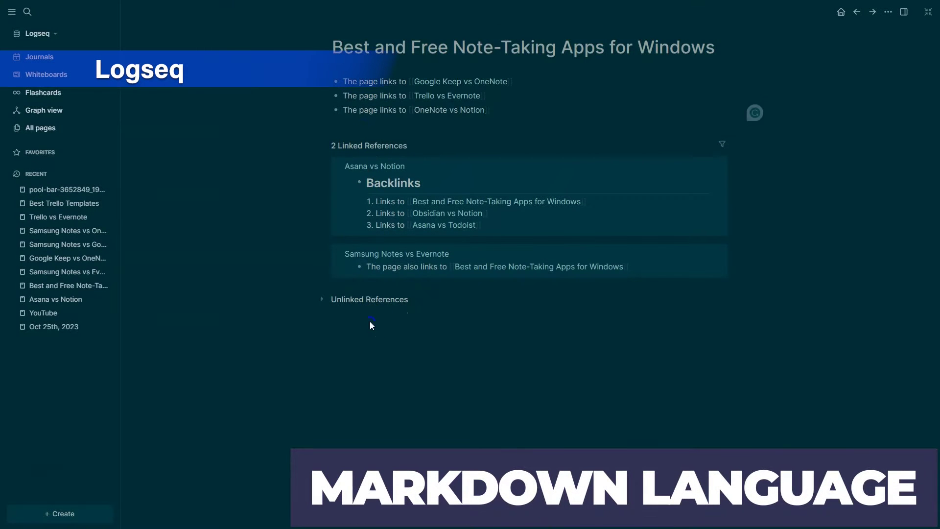
Step: Add the Do Ahrefs search and Do Google search child bullets under the research item
{"action": "left_click", "coordinate": [41, 59]}
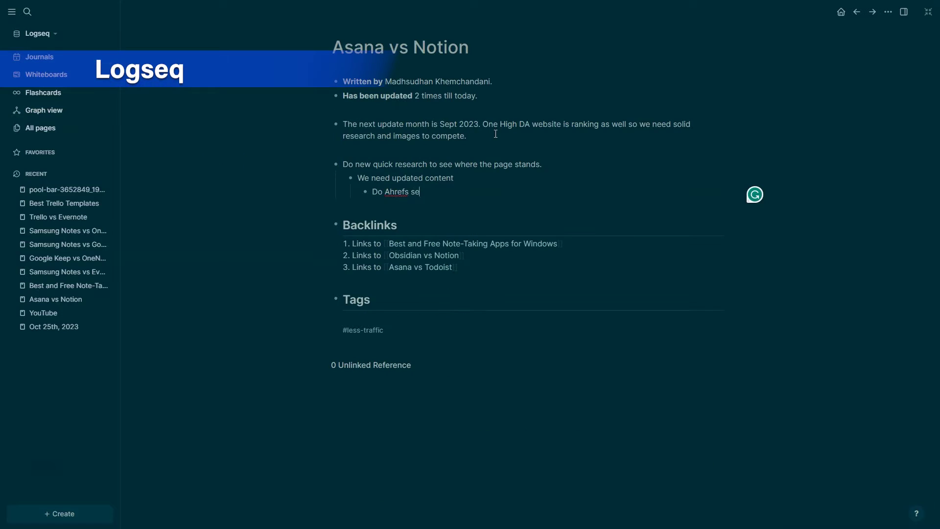
{"action": "type", "text": "arch"}
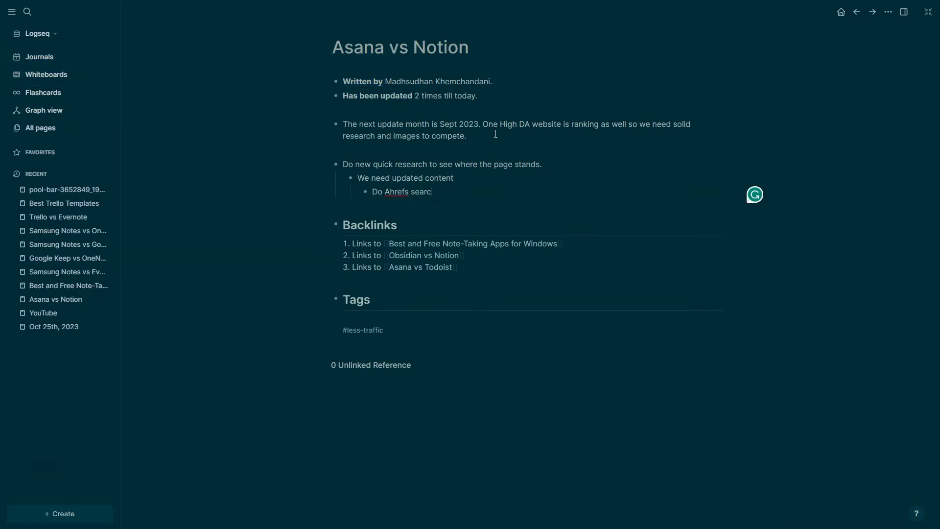
{"action": "key", "text": "Return"}
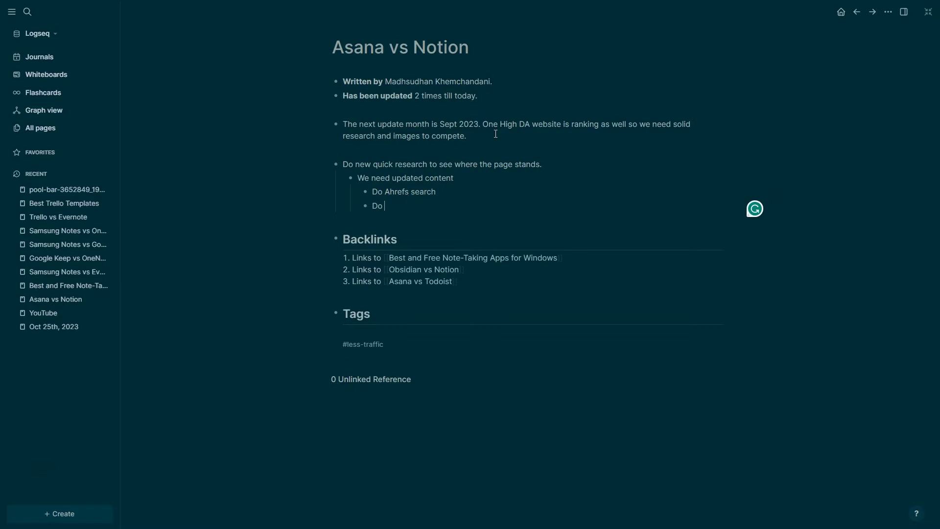
{"action": "type", "text": "Do Google se"}
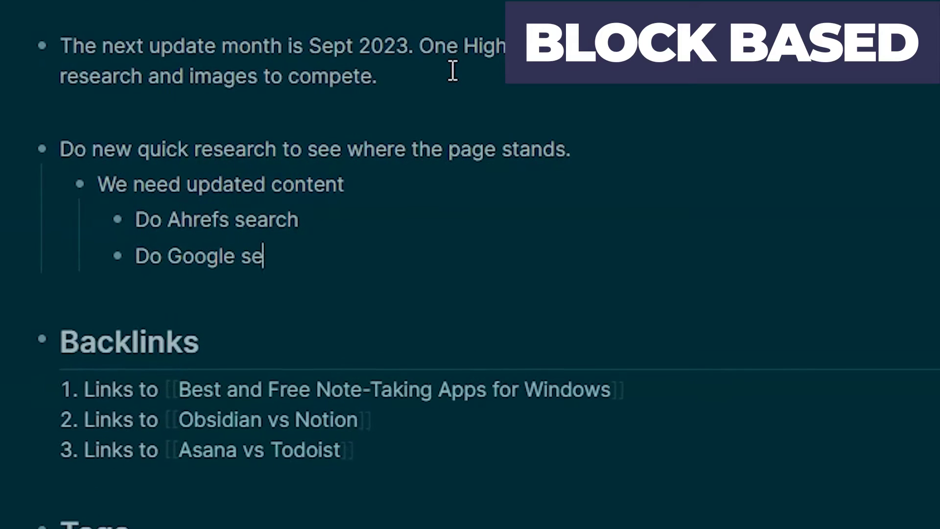
{"action": "type", "text": "arch"}
{"action": "key", "text": "Return"}
{"action": "key", "text": "BackSpace"}
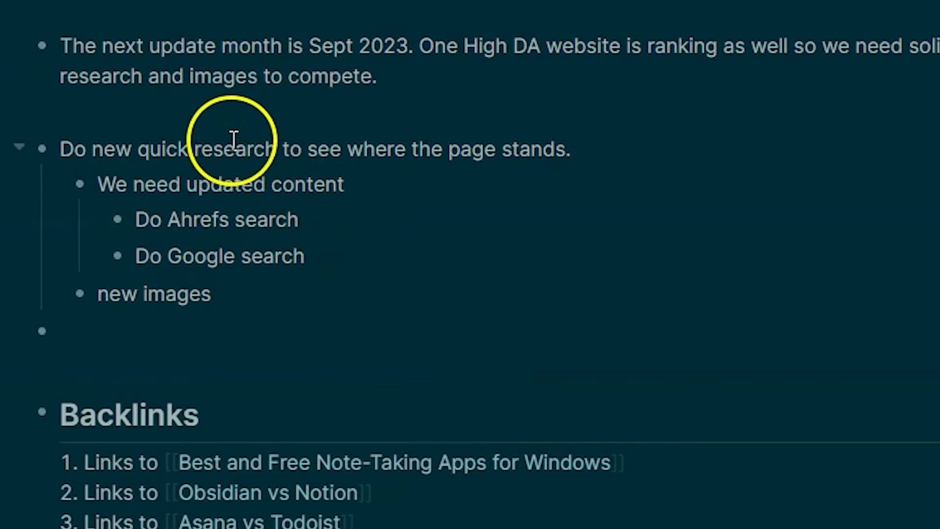
Step: Zoom into the Do Ahrefs search block and back out, then reset the 2023-10-26 editing task to TODO
{"action": "left_click", "coordinate": [117, 220]}
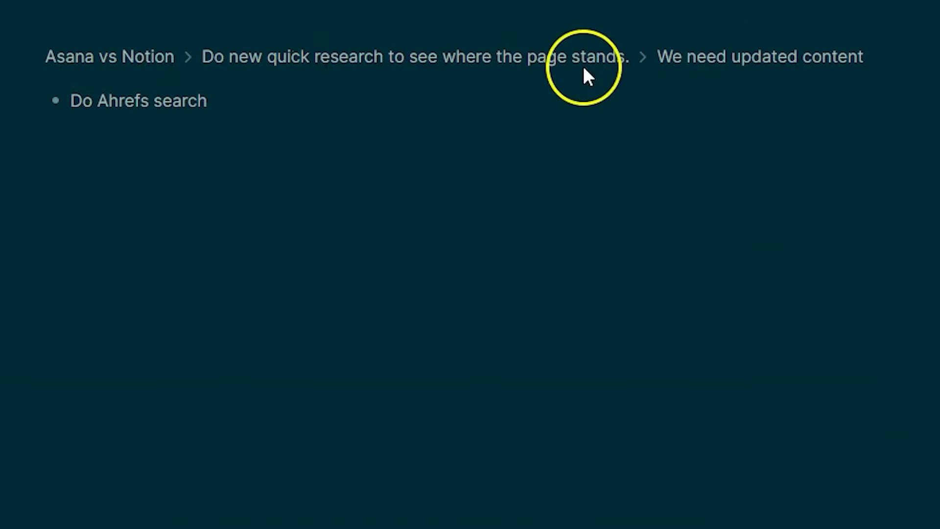
{"action": "left_click", "coordinate": [544, 59]}
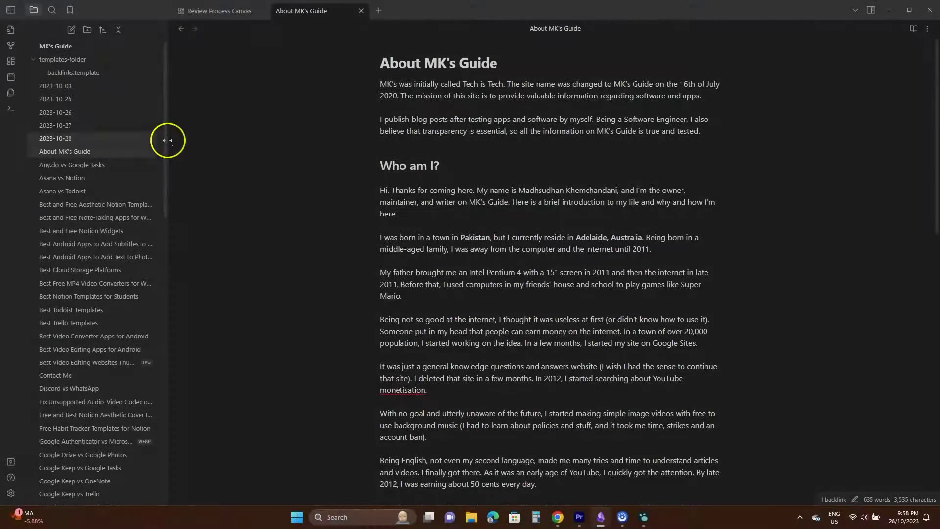
{"action": "left_click", "coordinate": [102, 114]}
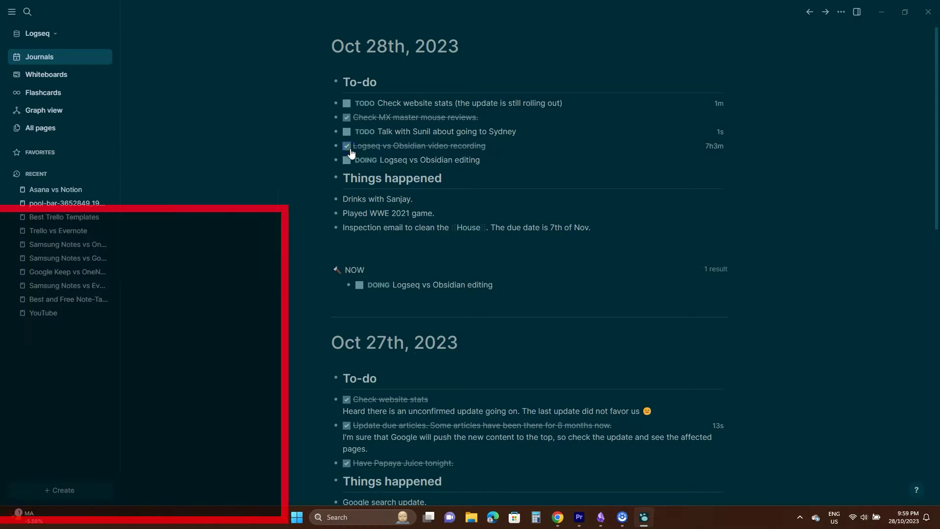
{"action": "left_click", "coordinate": [362, 160]}
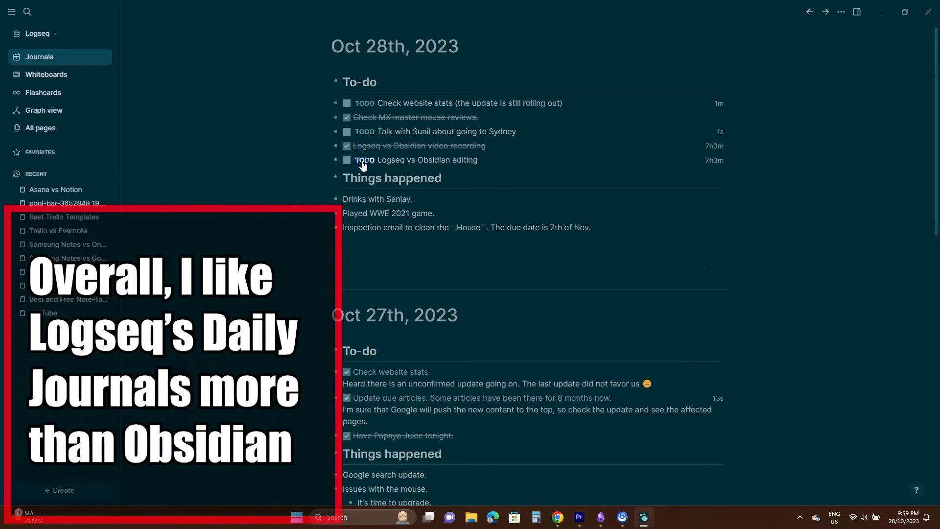
Step: Mark the Logseq vs Obsidian editing task DOING and add bold 'Text' and underlined 'Underline' blocks
{"action": "left_click", "coordinate": [364, 160]}
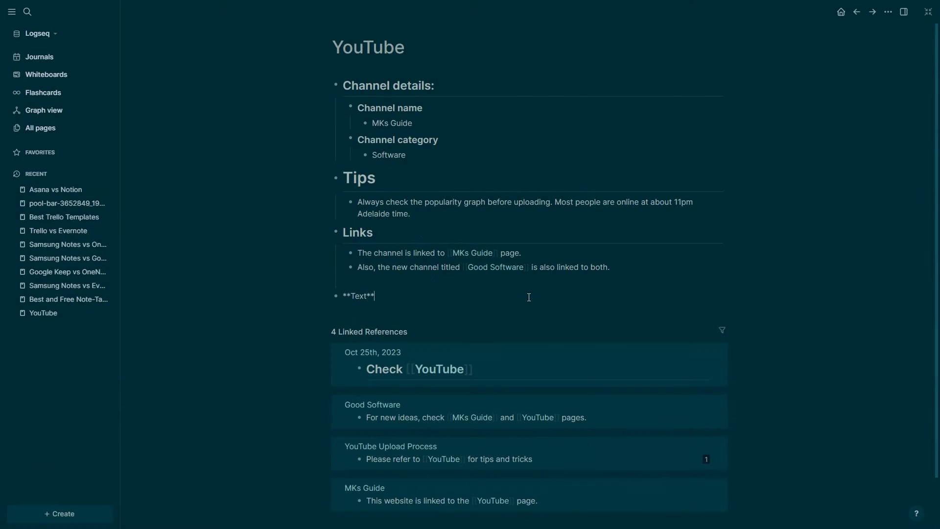
{"action": "key", "text": "Return"}
{"action": "type", "text": "<u?"}
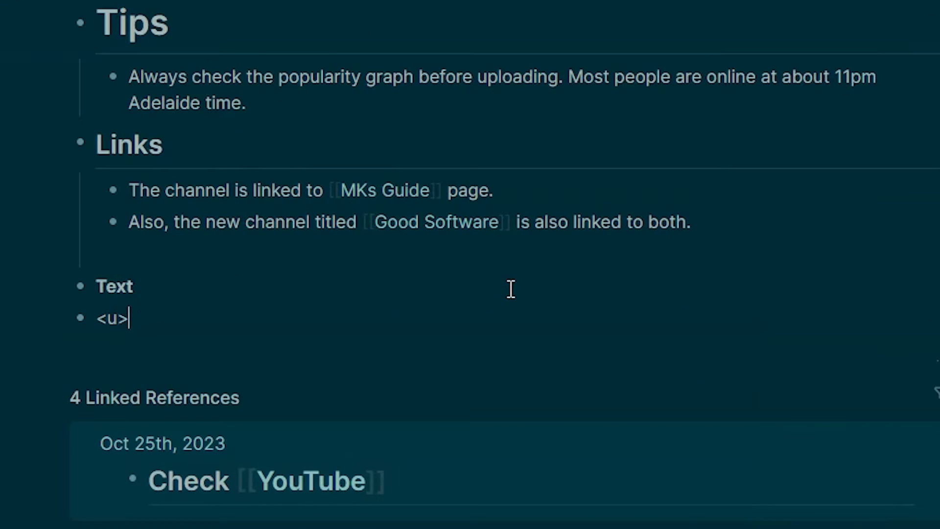
{"action": "type", "text": "Underline</u>"}
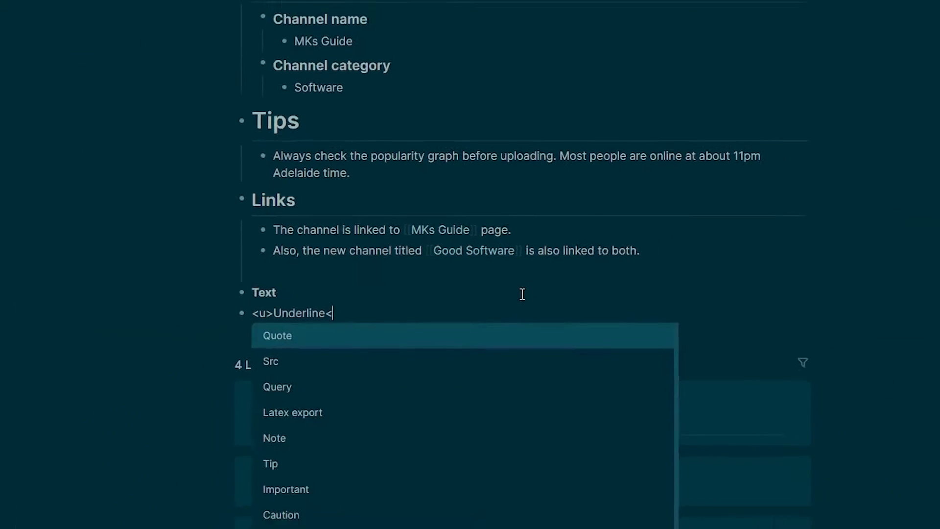
{"action": "key", "text": "Return"}
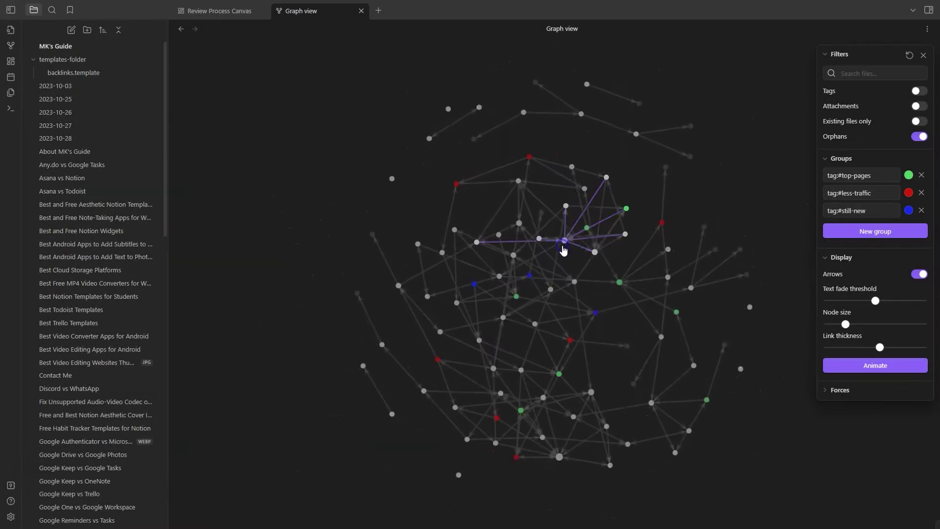
Step: Zoom the Graph view, pull the Microsoft OneNote vs Word node aside, and open that note
{"action": "scroll", "coordinate": [563, 250], "scroll_direction": "up", "scroll_amount": 5}
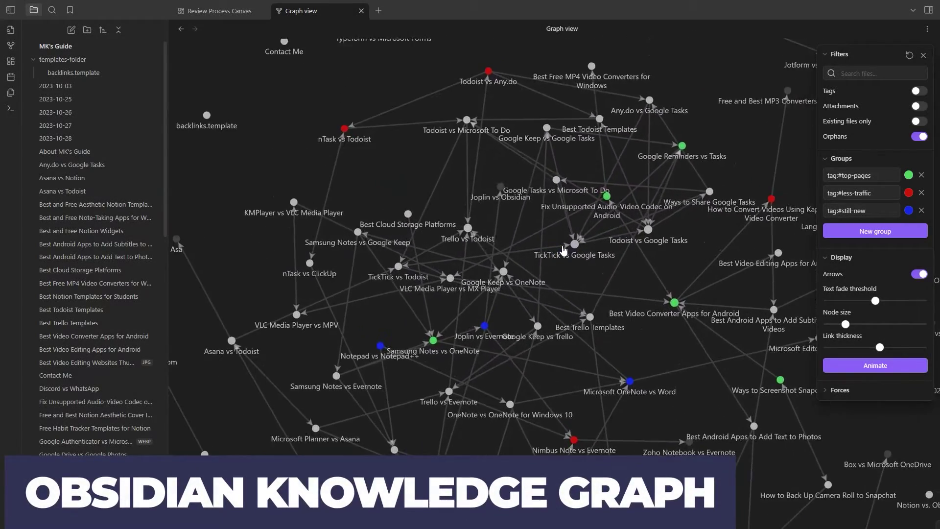
{"action": "scroll", "coordinate": [564, 250], "scroll_direction": "up", "scroll_amount": 3}
{"action": "left_click", "coordinate": [511, 284]}
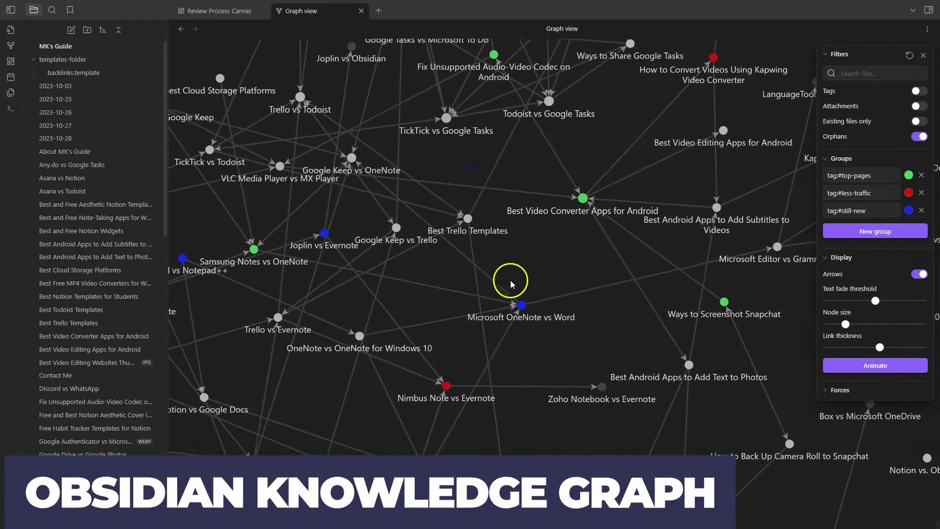
{"action": "left_click_drag", "start_coordinate": [521, 305], "coordinate": [561, 346]}
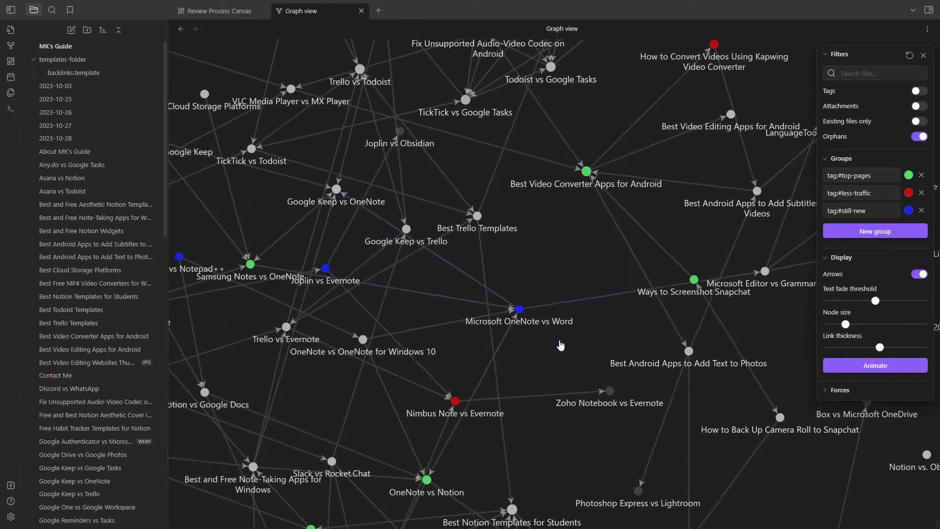
{"action": "left_click", "coordinate": [519, 308]}
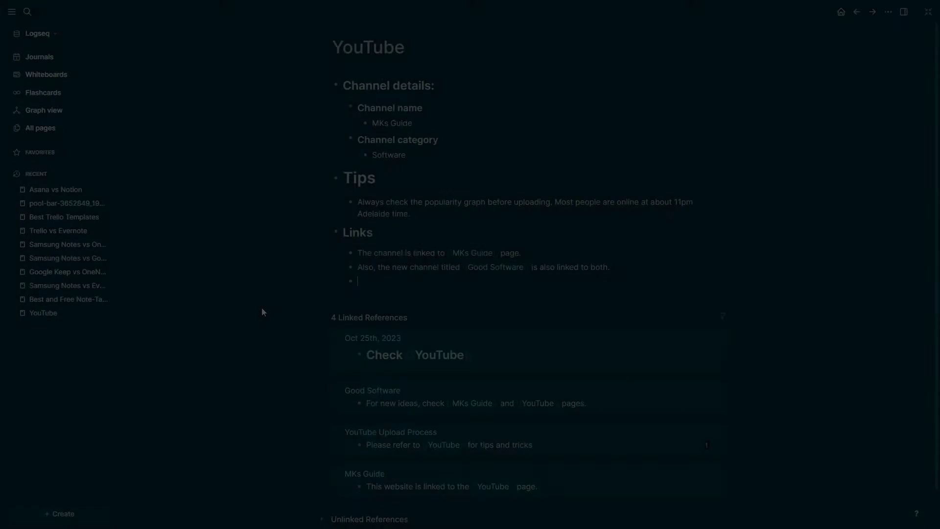
{"action": "left_click", "coordinate": [171, 224]}
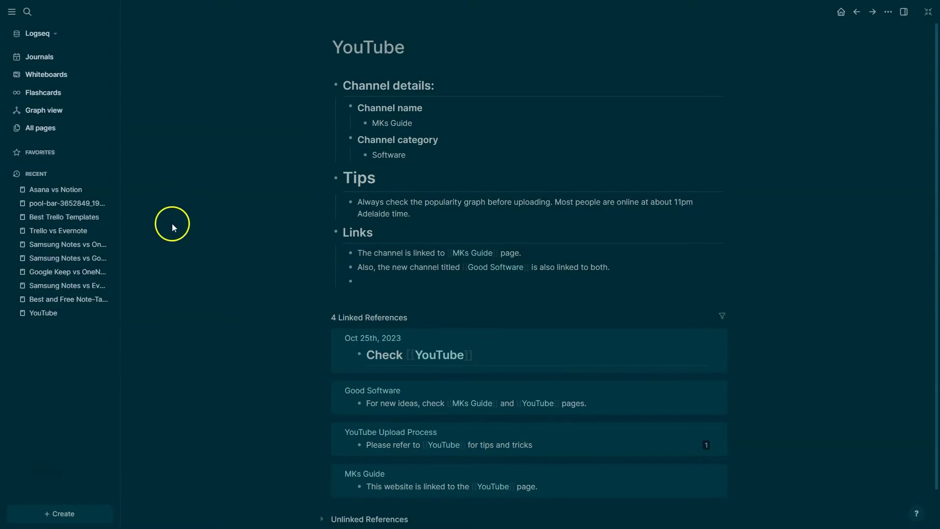
Step: In Logseq's Graph view, move Asana vs Notion up-left and highlight Microsoft OneNote vs Word's connections
{"action": "left_click", "coordinate": [68, 117]}
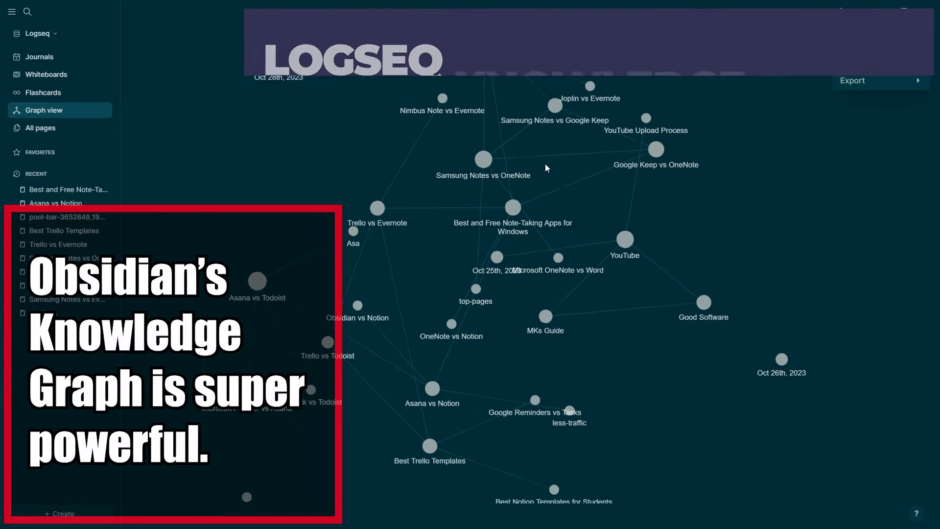
{"action": "left_click", "coordinate": [637, 117]}
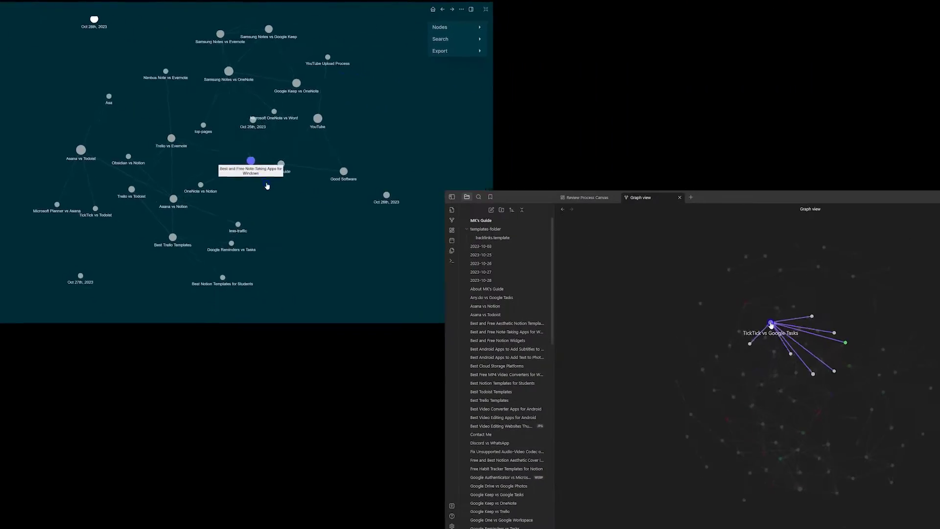
{"action": "left_click_drag", "start_coordinate": [172, 197], "coordinate": [141, 83]}
{"action": "left_click_drag", "start_coordinate": [545, 294], "coordinate": [566, 311]}
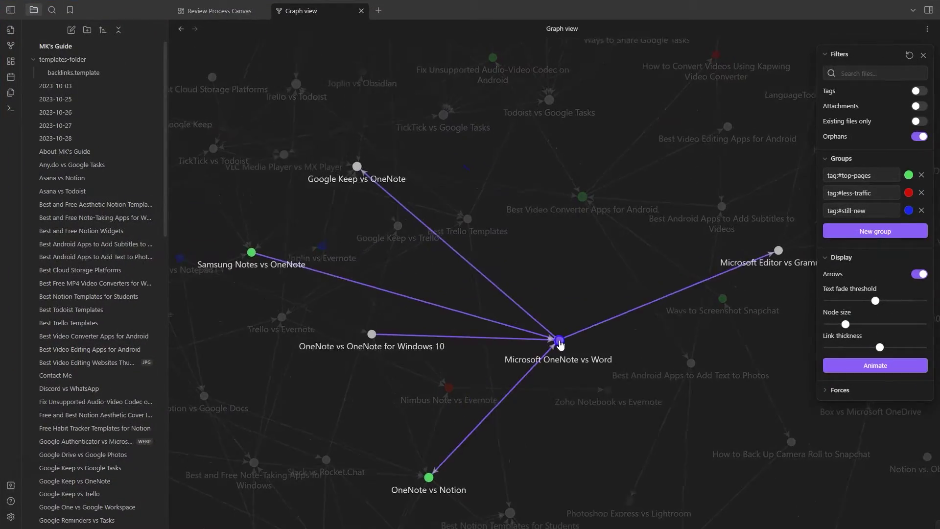
Step: Delete the old group and add a new tag:#still-new graph group, coloured blue
{"action": "left_click", "coordinate": [922, 210]}
{"action": "left_click", "coordinate": [865, 225]}
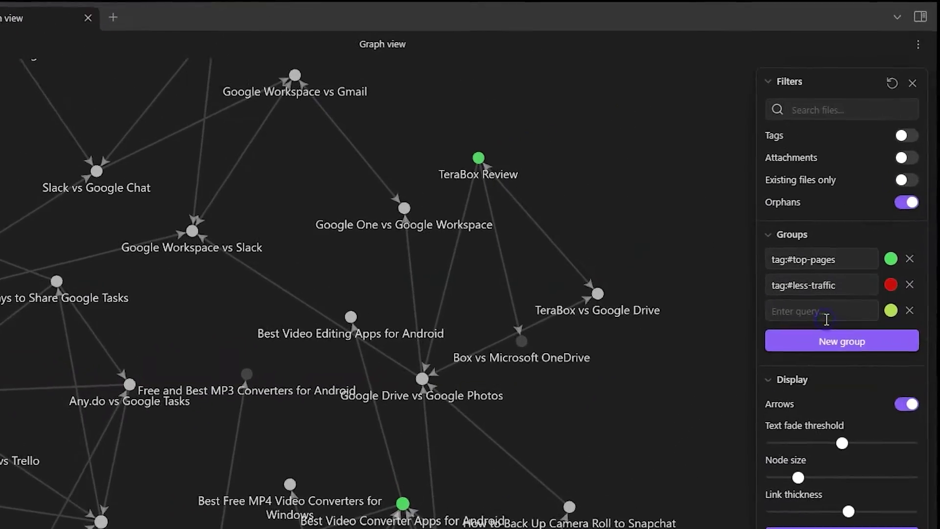
{"action": "left_click", "coordinate": [865, 219]}
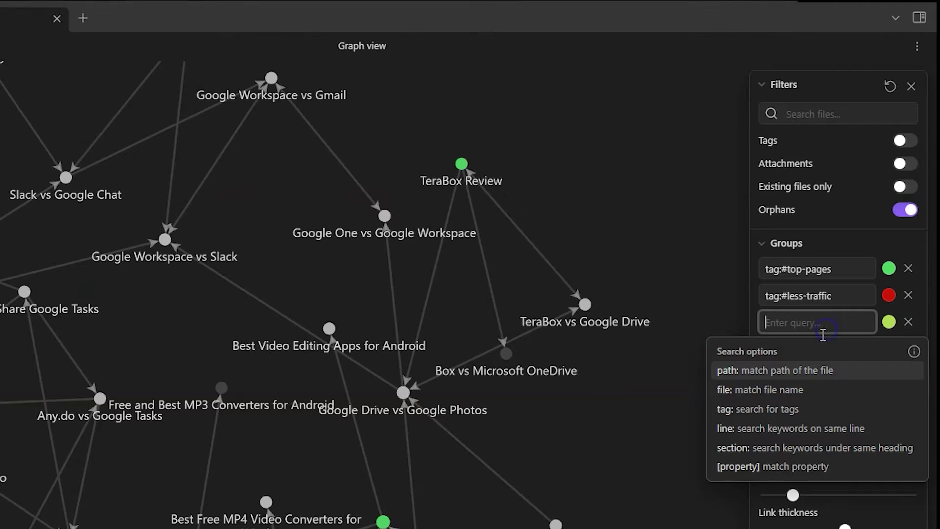
{"action": "left_click", "coordinate": [762, 407]}
{"action": "left_click", "coordinate": [763, 408]}
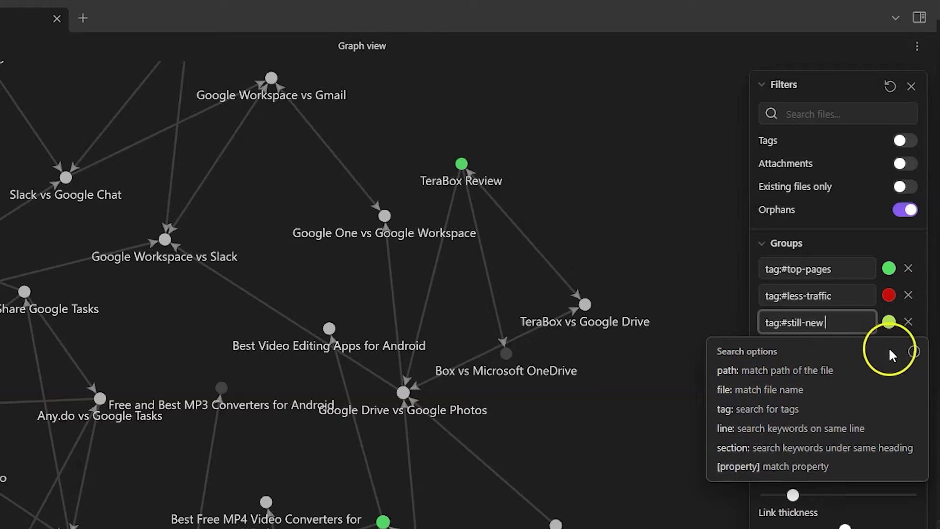
{"action": "left_click", "coordinate": [889, 322]}
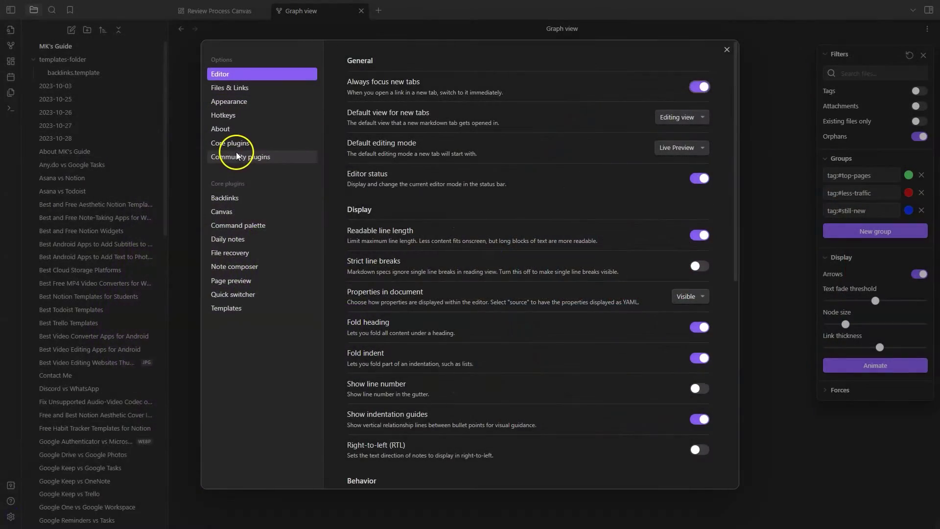
Step: From Settings > Community plugins > Browse, install the Kanban plugin and enable it
{"action": "left_click", "coordinate": [236, 156]}
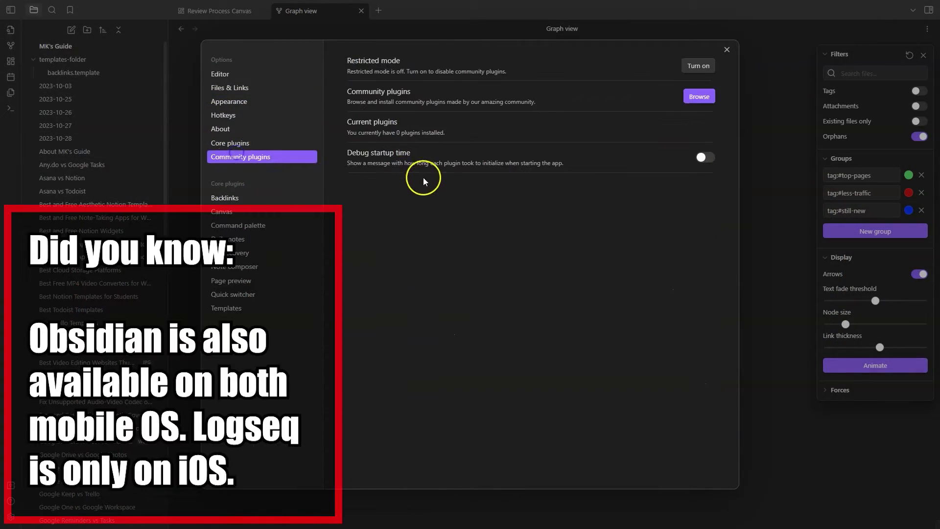
{"action": "left_click", "coordinate": [704, 97]}
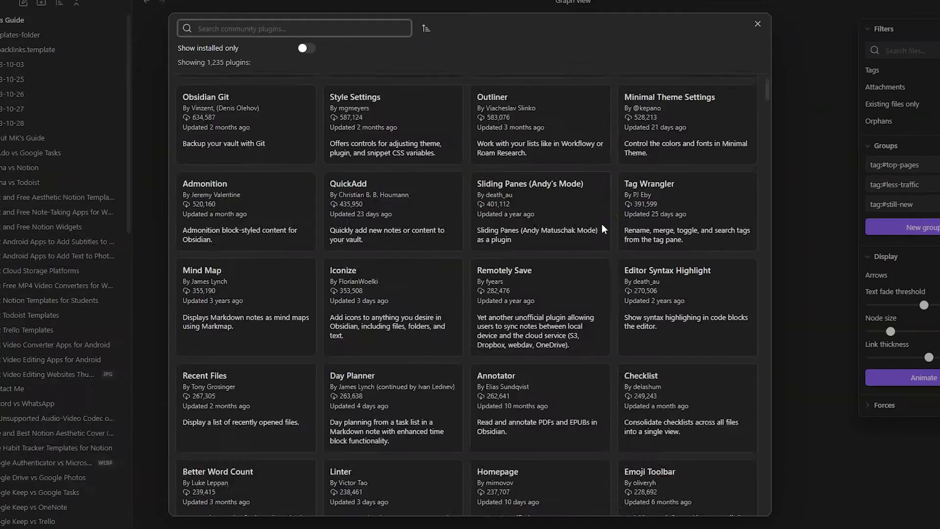
{"action": "scroll", "coordinate": [602, 225], "scroll_direction": "down", "scroll_amount": 20}
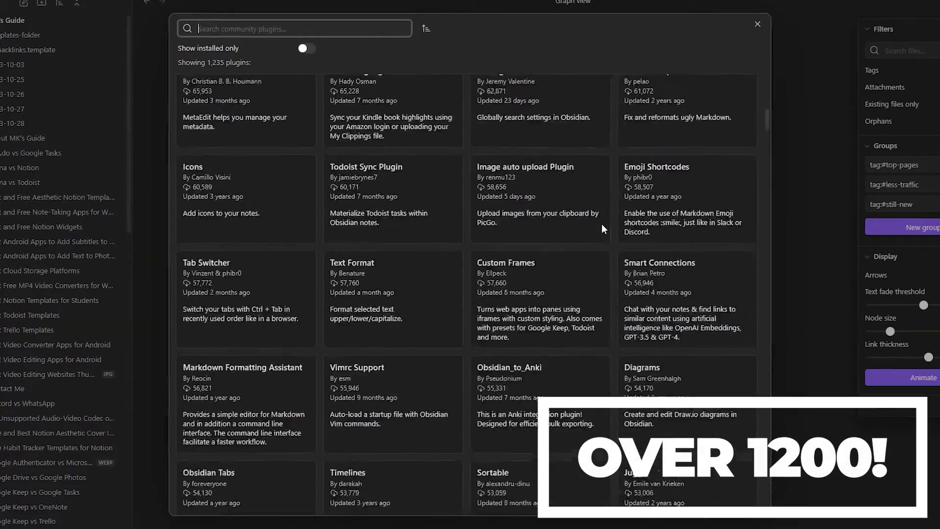
{"action": "scroll", "coordinate": [602, 224], "scroll_direction": "up", "scroll_amount": 10}
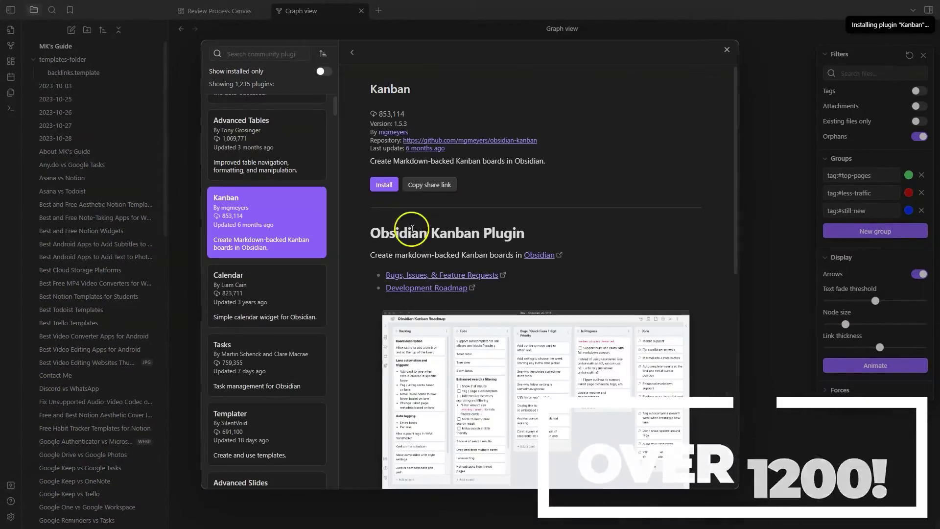
{"action": "scroll", "coordinate": [432, 255], "scroll_direction": "down", "scroll_amount": 3}
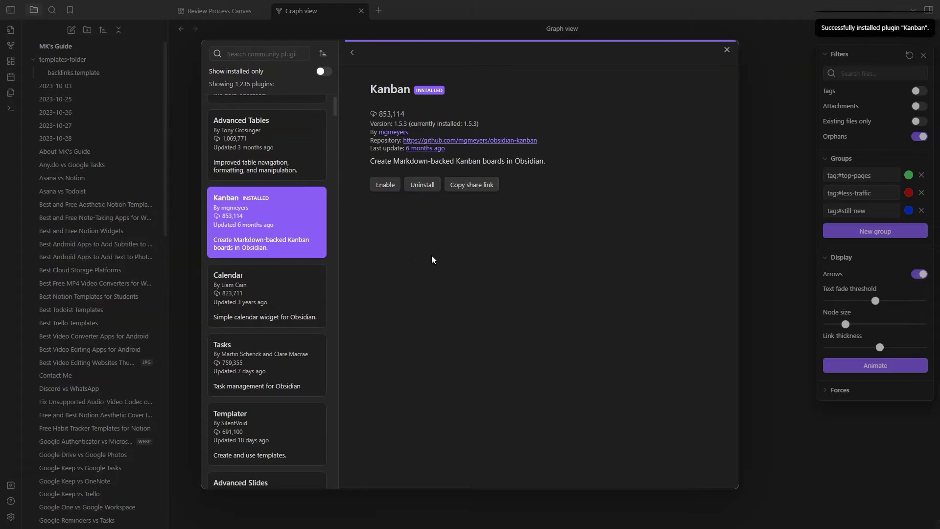
{"action": "left_click", "coordinate": [380, 186]}
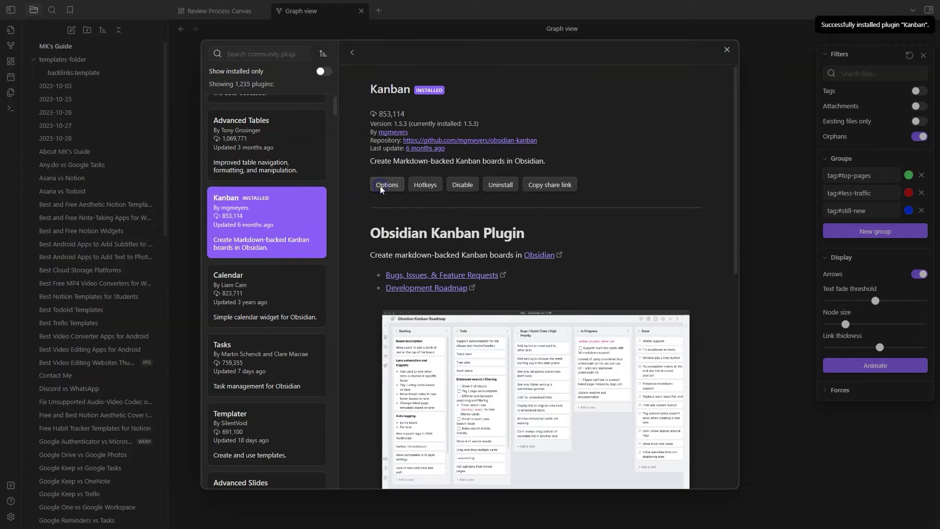
{"action": "scroll", "coordinate": [463, 277], "scroll_direction": "down", "scroll_amount": 4}
{"action": "scroll", "coordinate": [463, 276], "scroll_direction": "down", "scroll_amount": 4}
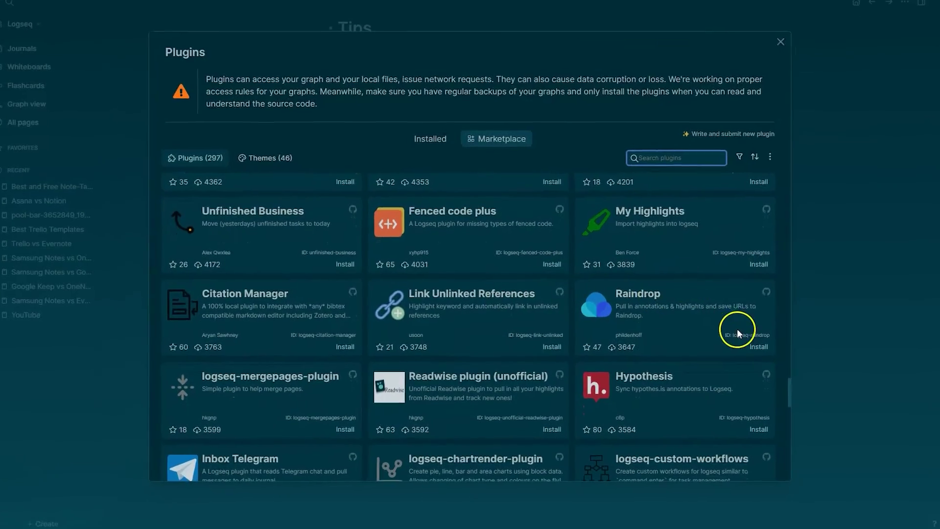
Step: Install Smart Search from the marketplace, then search the plugins for figma
{"action": "scroll", "coordinate": [670, 353], "scroll_direction": "down", "scroll_amount": 3}
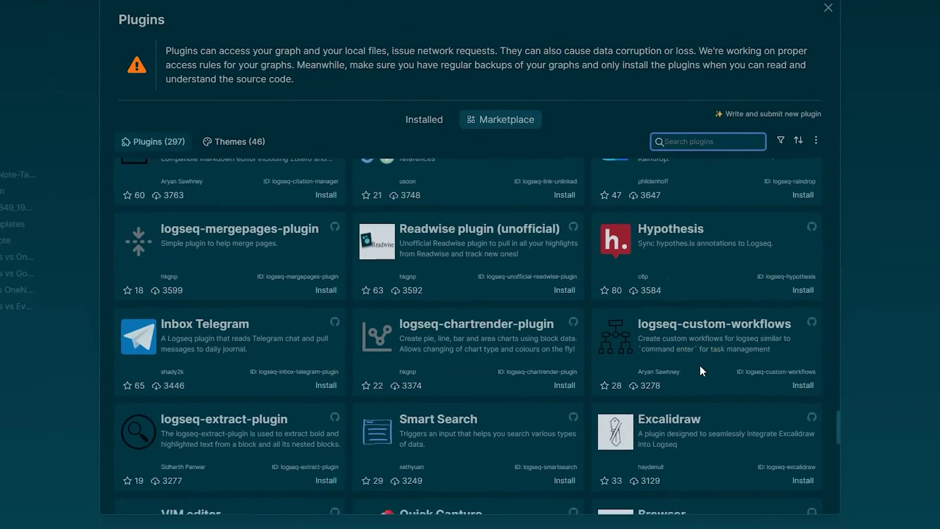
{"action": "scroll", "coordinate": [700, 365], "scroll_direction": "down", "scroll_amount": 2}
{"action": "left_click", "coordinate": [566, 398]}
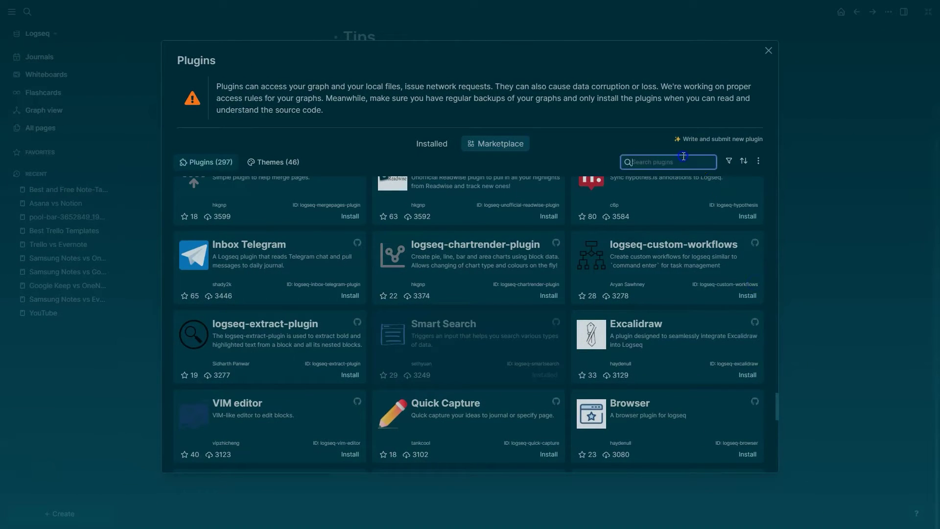
{"action": "type", "text": "figma"}
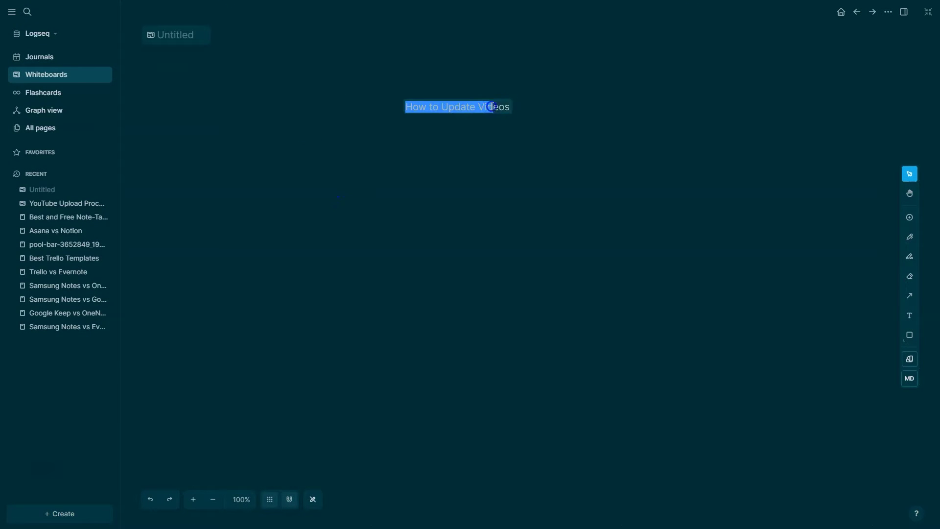
Step: Set the How to Update Videos title's font size to Large
{"action": "left_click", "coordinate": [439, 148]}
{"action": "left_click", "coordinate": [510, 172]}
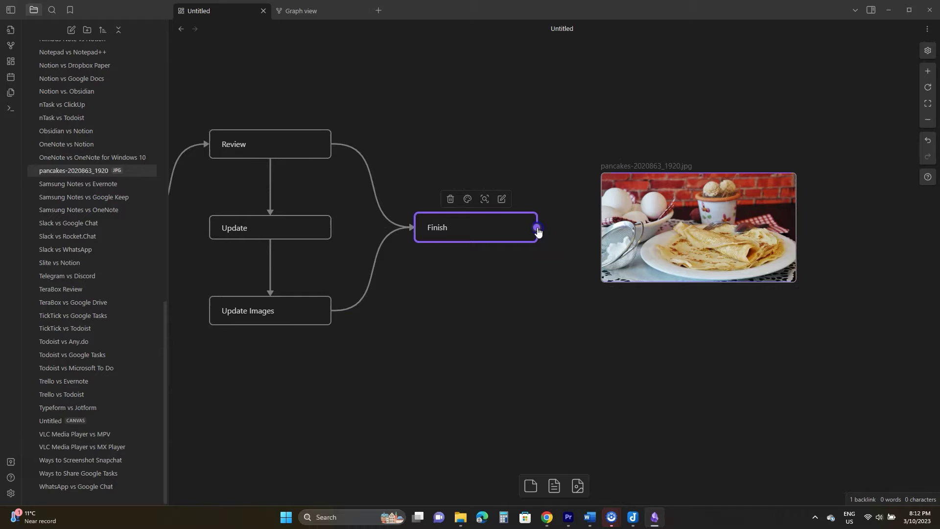
{"action": "left_click", "coordinate": [637, 228]}
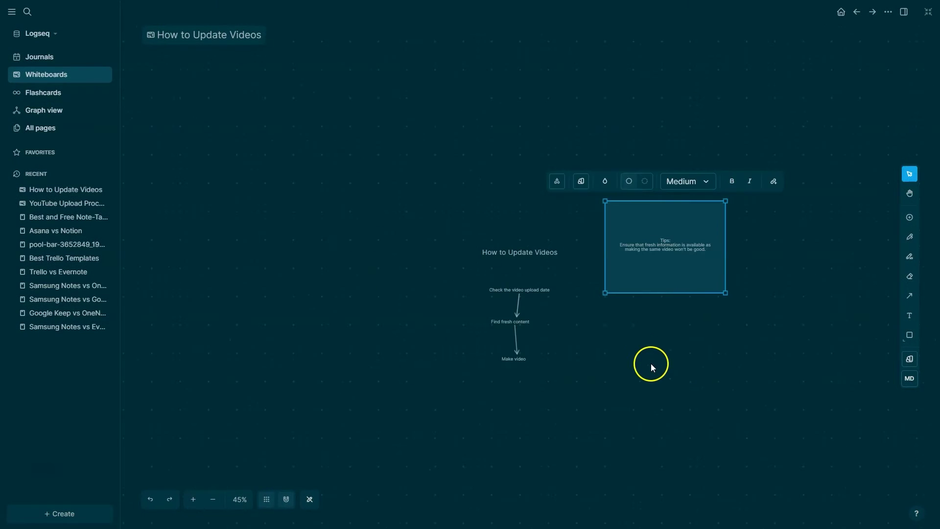
Step: Zoom in on the whiteboard and drag the Tips note further left
{"action": "left_click", "coordinate": [651, 363]}
{"action": "scroll", "coordinate": [651, 363], "scroll_direction": "up", "scroll_amount": 5}
{"action": "scroll", "coordinate": [619, 322], "scroll_direction": "up", "scroll_amount": 2}
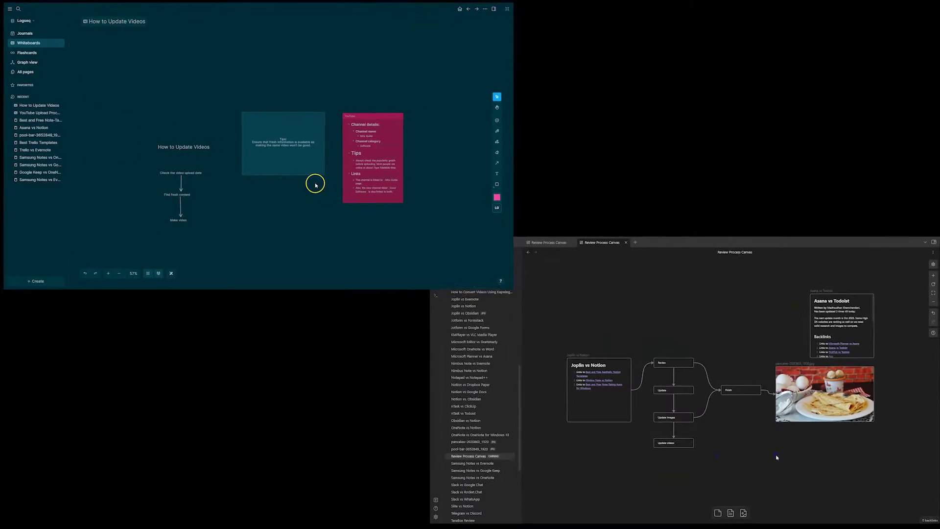
{"action": "left_click_drag", "start_coordinate": [296, 172], "coordinate": [154, 121]}
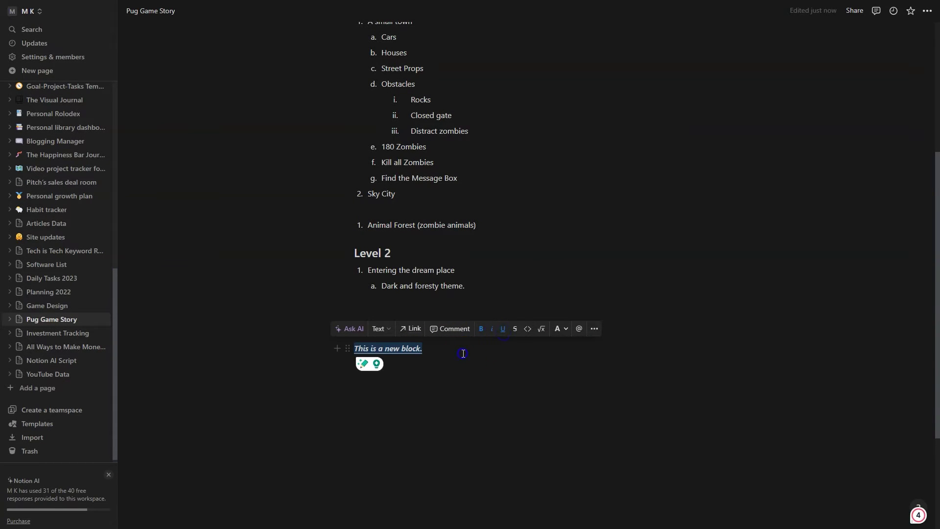
Step: Choose Add new graph, then move and enlarge the Select Folder dialog showing Documents Logseq
{"action": "left_click", "coordinate": [463, 354]}
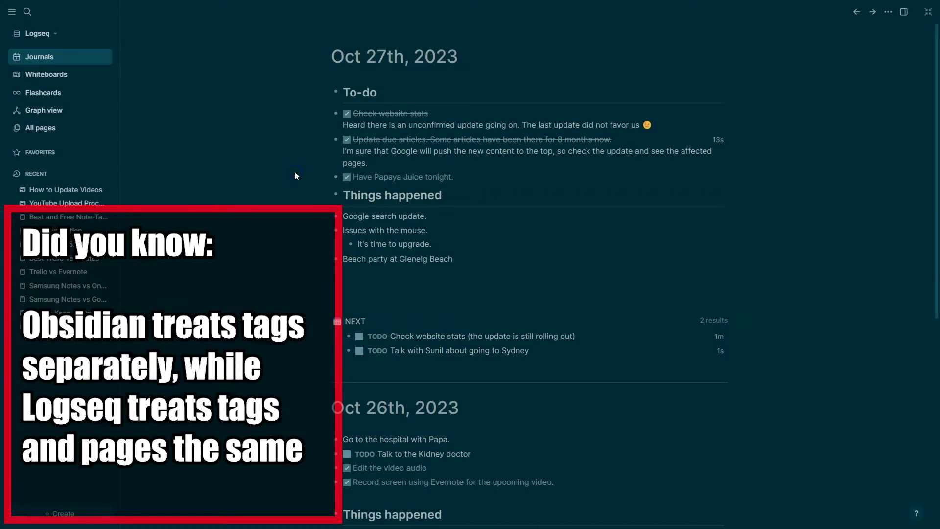
{"action": "left_click", "coordinate": [51, 56]}
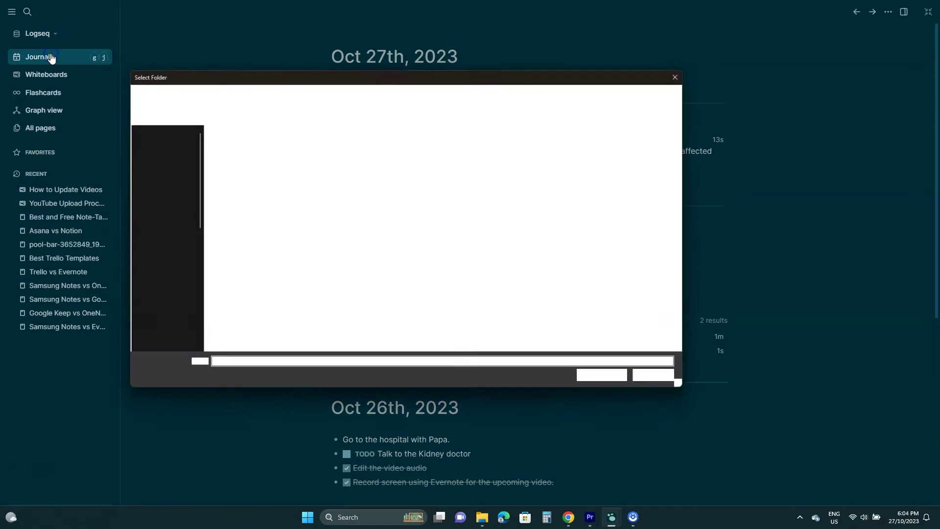
{"action": "left_click_drag", "start_coordinate": [400, 70], "coordinate": [503, 64]}
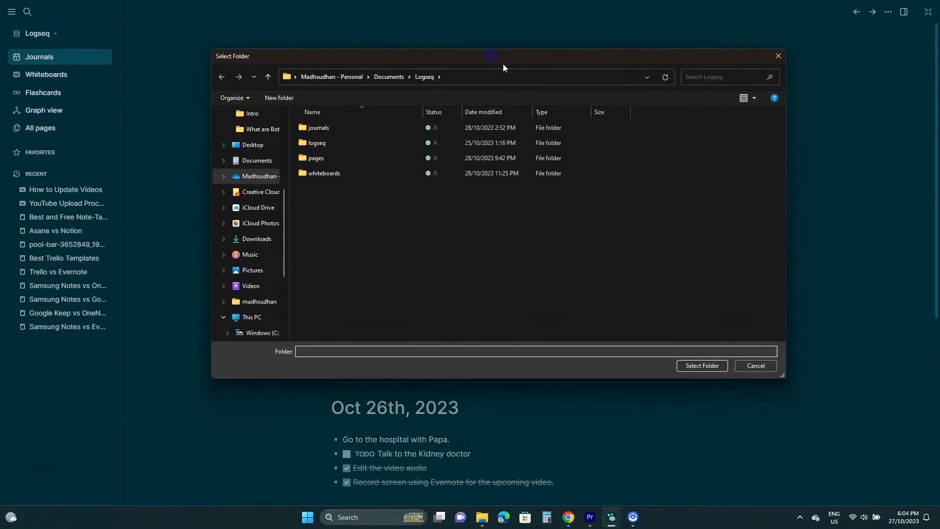
{"action": "left_click_drag", "start_coordinate": [783, 378], "coordinate": [891, 450]}
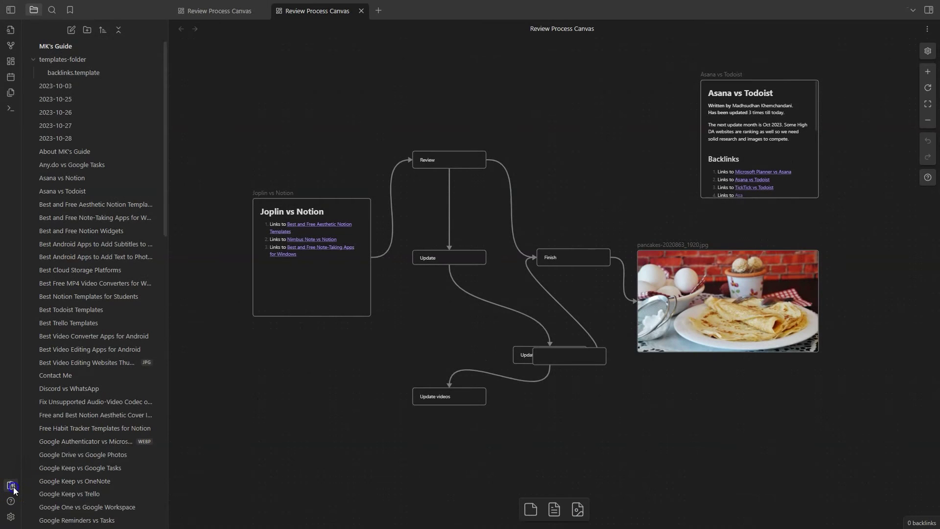
{"action": "left_click", "coordinate": [12, 485]}
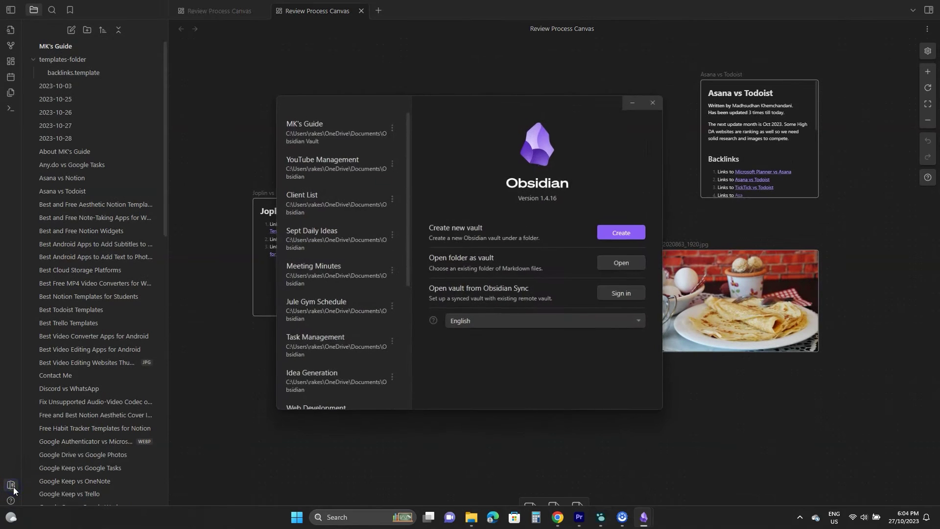
{"action": "left_click", "coordinate": [618, 235]}
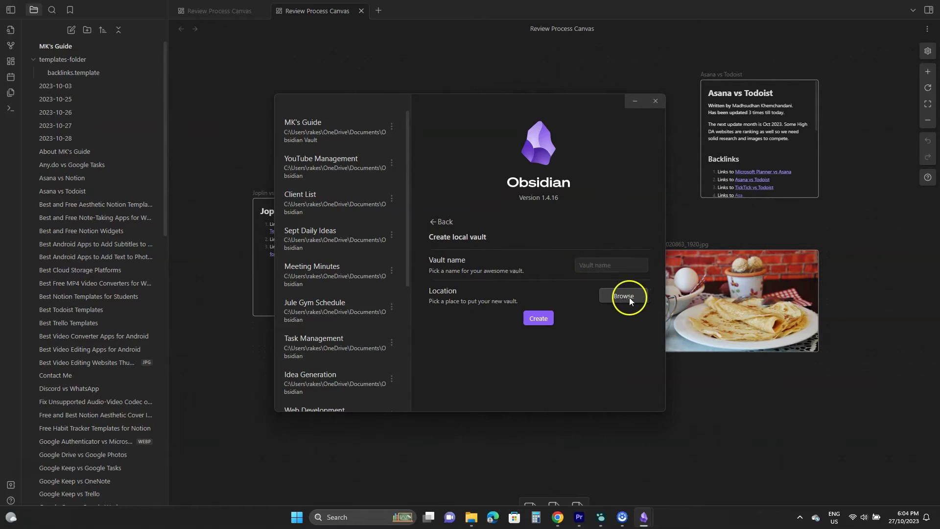
{"action": "left_click", "coordinate": [630, 298]}
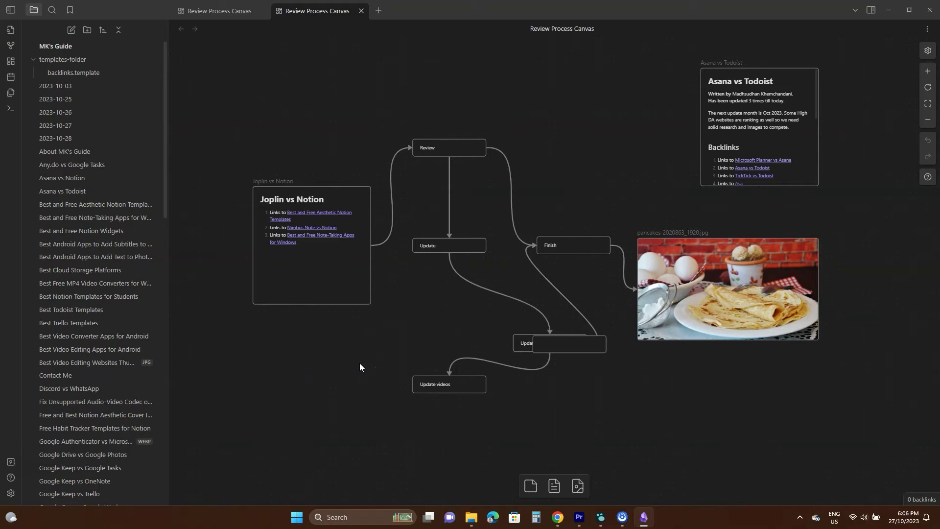
Step: Scroll the Obsidian Sync page to its $8 per month, billed yearly pricing, then check OneDrive sync status
{"action": "left_click", "coordinate": [485, 392]}
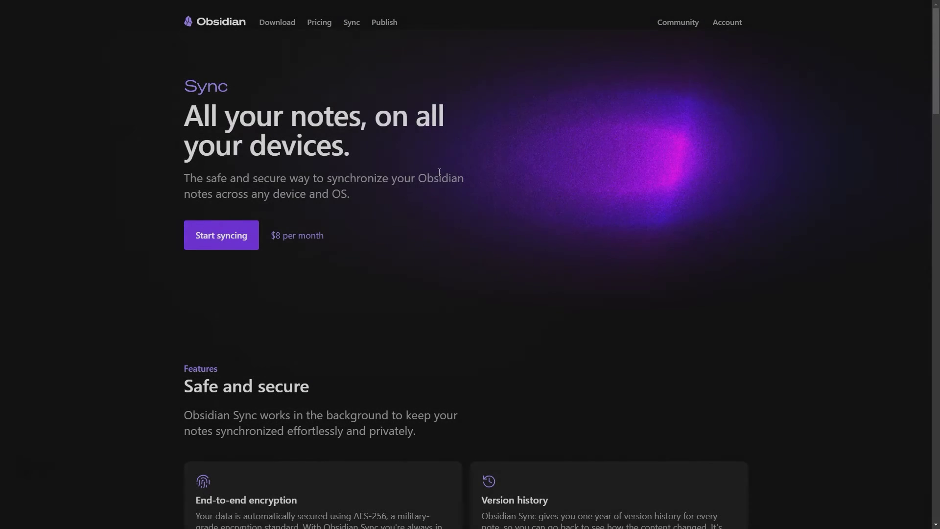
{"action": "scroll", "coordinate": [439, 175], "scroll_direction": "down", "scroll_amount": 3}
{"action": "scroll", "coordinate": [439, 175], "scroll_direction": "down", "scroll_amount": 15}
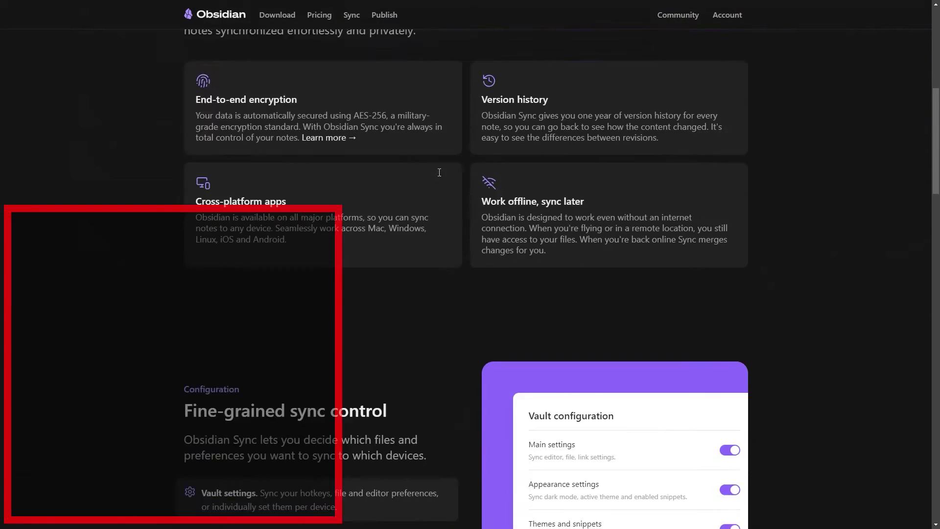
{"action": "scroll", "coordinate": [439, 174], "scroll_direction": "down", "scroll_amount": 12}
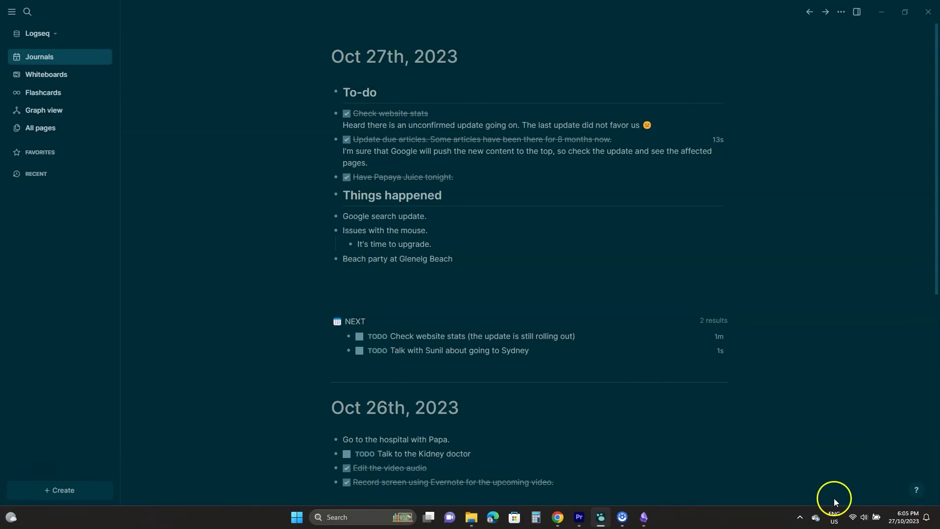
{"action": "left_click", "coordinate": [815, 516]}
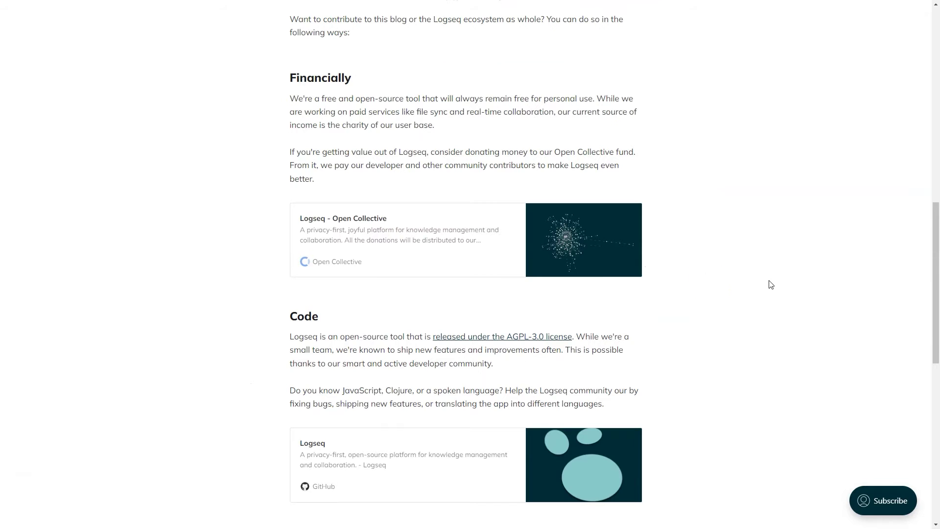
Step: Open the 'Logseq - Open Collective' link card from the blog's Financially section
{"action": "left_click", "coordinate": [429, 244]}
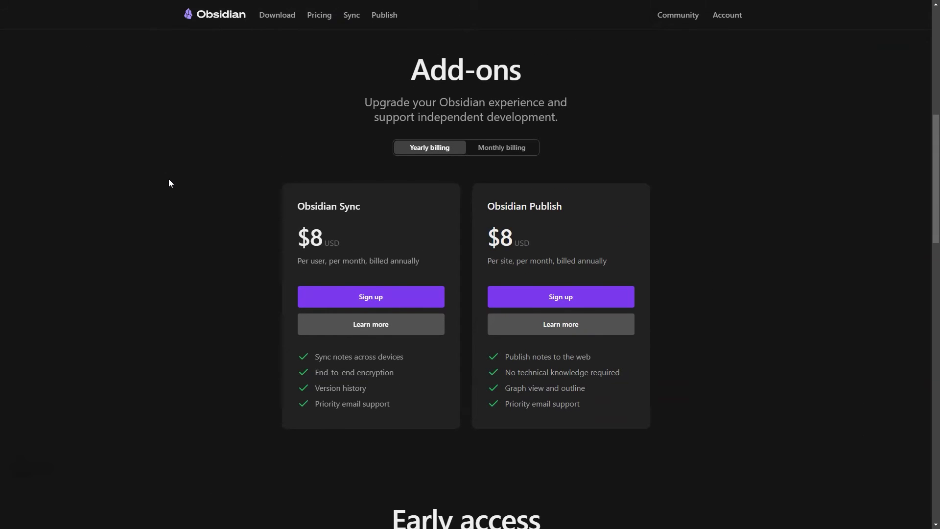
Step: End the Information line with 'think some information overlaps.' and start a new line 'Remind me wh'
{"action": "scroll", "coordinate": [169, 179], "scroll_direction": "down", "scroll_amount": 8}
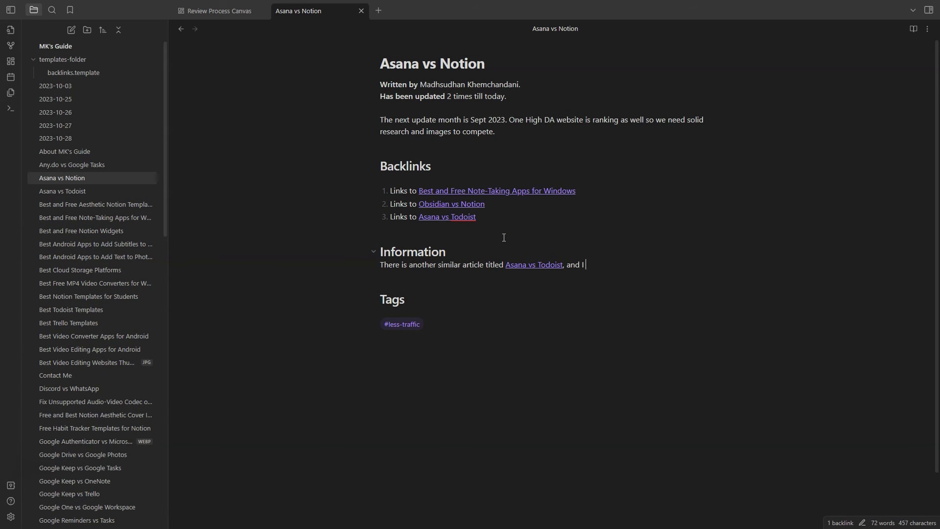
{"action": "type", "text": "think some information over"}
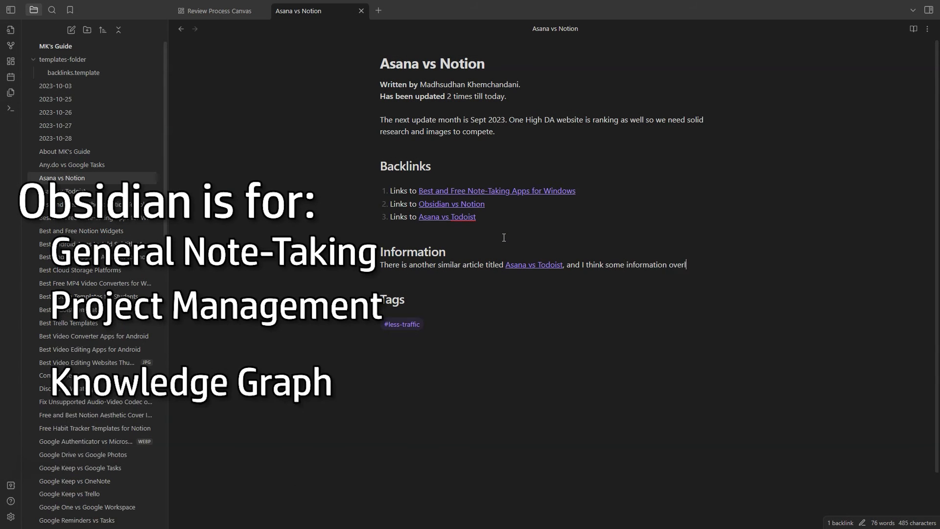
{"action": "type", "text": "laps."}
{"action": "key", "text": "Return"}
{"action": "type", "text": "Remind me wh"}
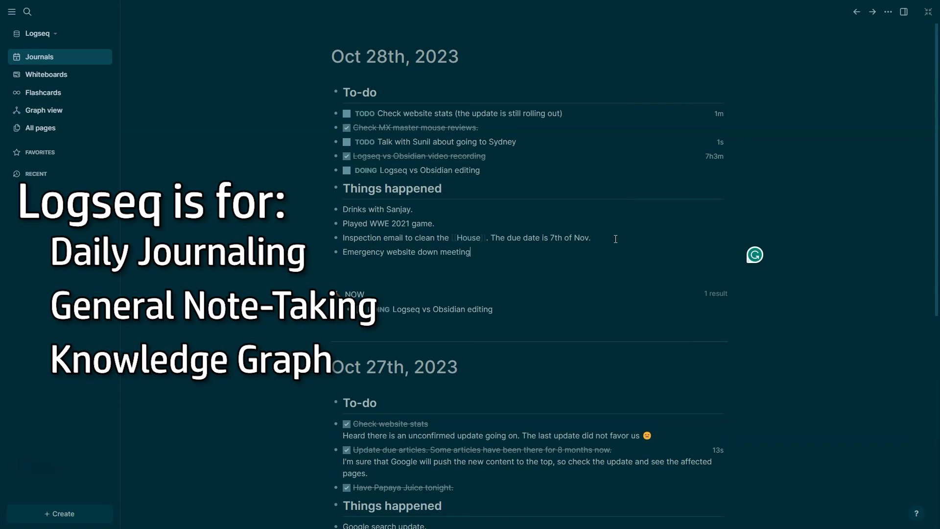
Step: Append '. Need to check the next time.', add a block above Things happened, and highlight Asana vs Notion in the graph
{"action": "type", "text": ". Need to check the next time."}
{"action": "key", "text": "Up"}
{"action": "key", "text": "Up"}
{"action": "key", "text": "Up"}
{"action": "key", "text": "Up"}
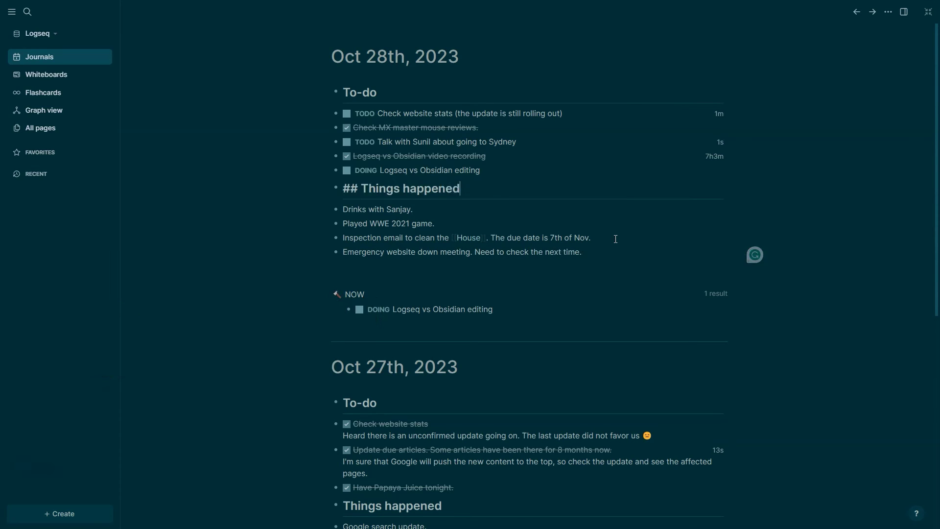
{"action": "key", "text": "Home"}
{"action": "key", "text": "Return"}
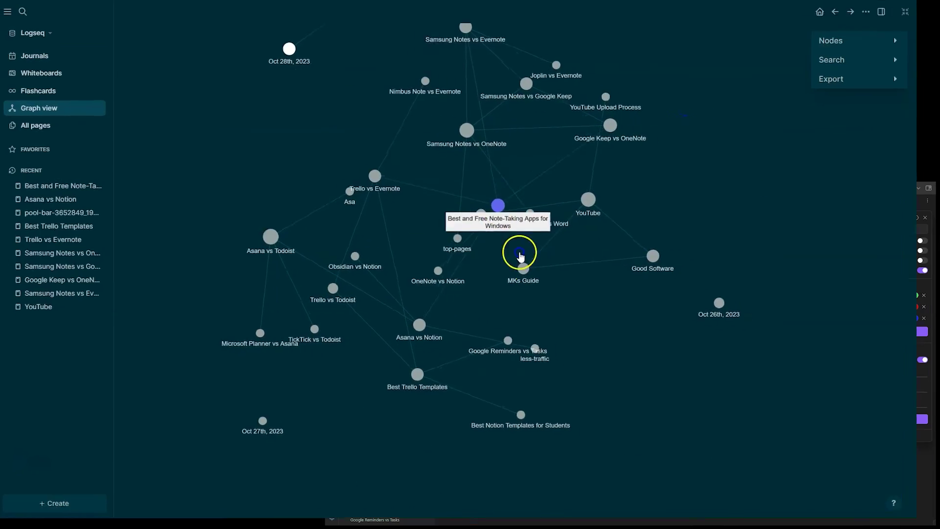
{"action": "left_click", "coordinate": [169, 198]}
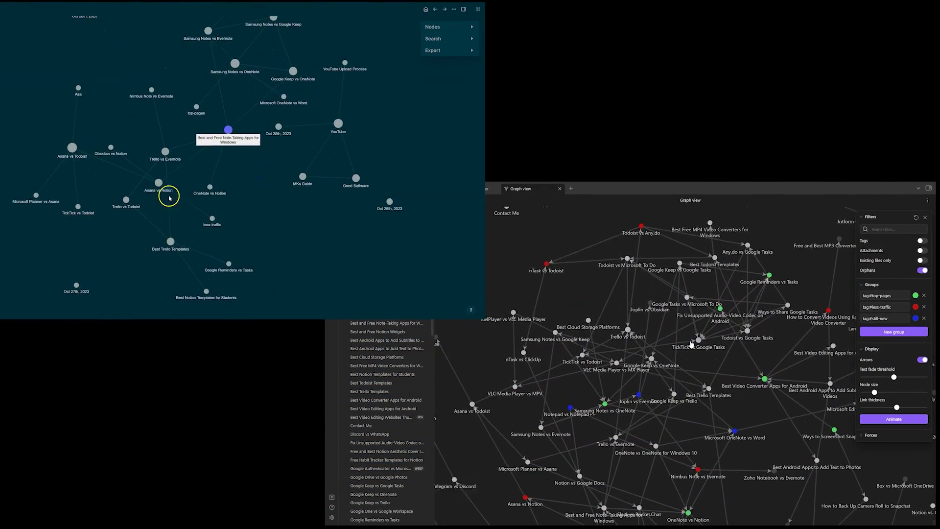